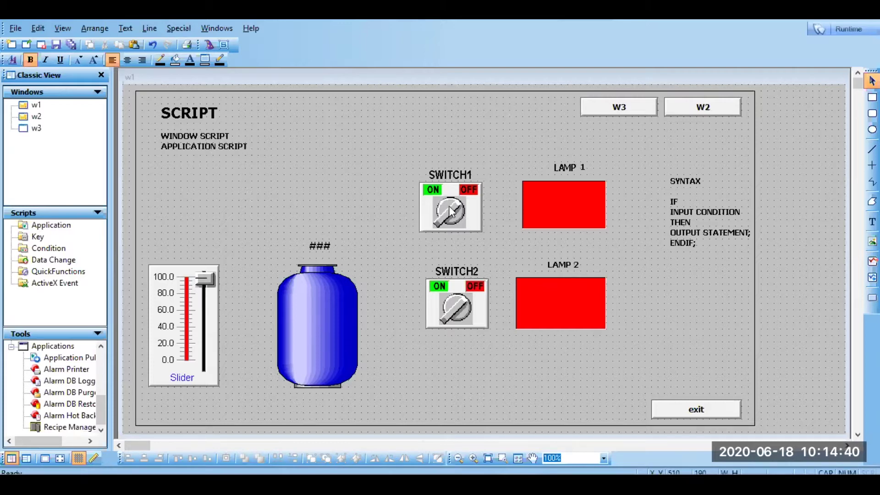
Step: Look at w1's While Showing window script and close it without changes
{"action": "right_click", "coordinate": [358, 140]}
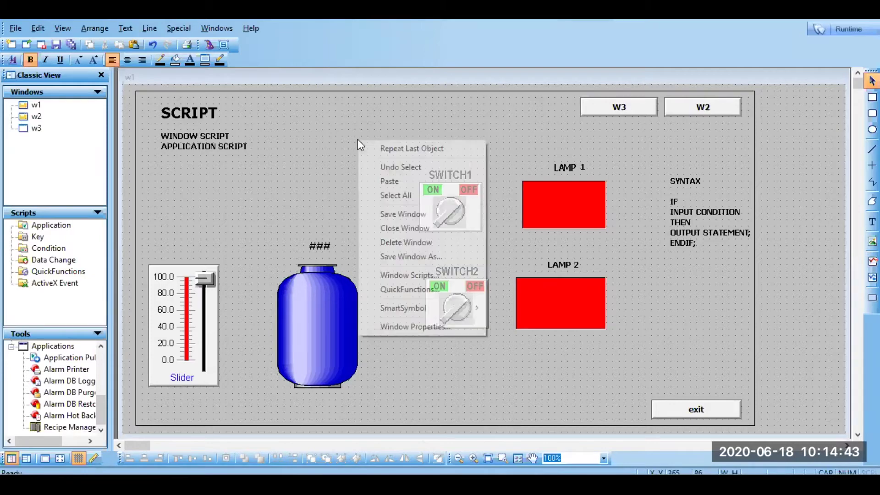
{"action": "left_click", "coordinate": [431, 277]}
{"action": "left_click", "coordinate": [405, 167]}
{"action": "left_click", "coordinate": [398, 186]}
{"action": "left_click", "coordinate": [356, 227]}
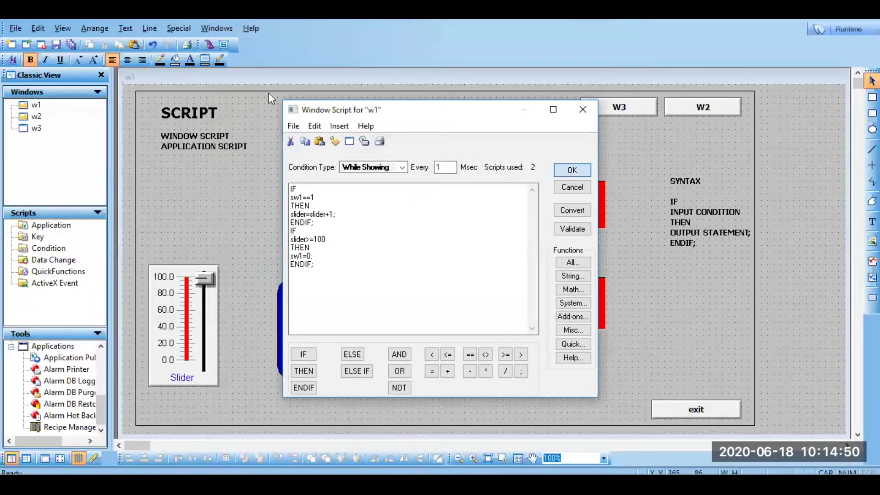
{"action": "key", "text": "Return"}
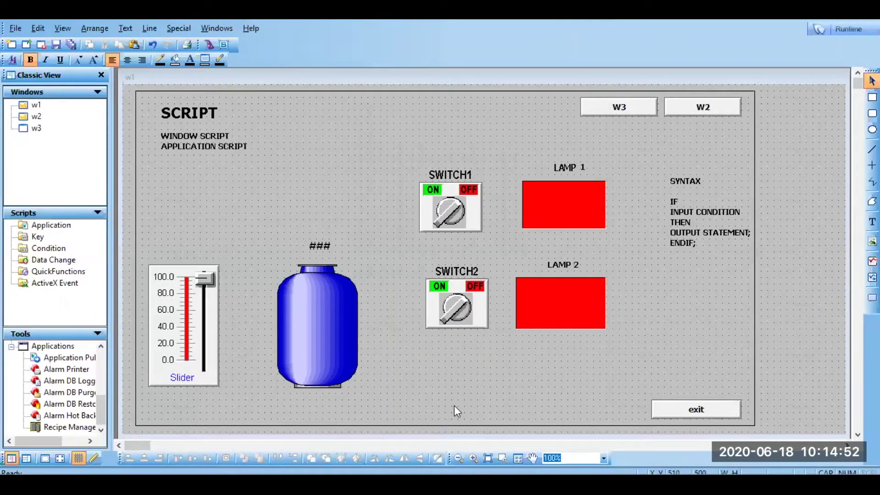
Step: Select SWITCH2 and LAMP 2 on w1, then clear the selection
{"action": "left_click", "coordinate": [474, 317]}
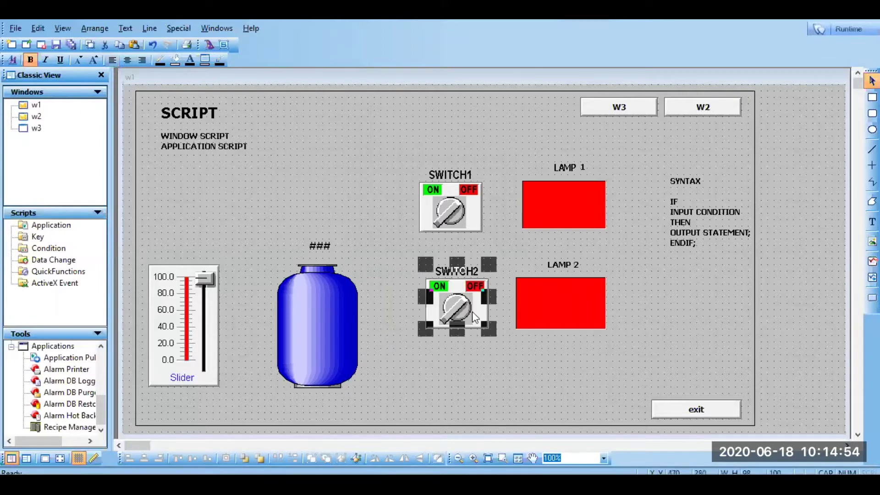
{"action": "left_click", "coordinate": [538, 315]}
{"action": "left_click", "coordinate": [354, 181]}
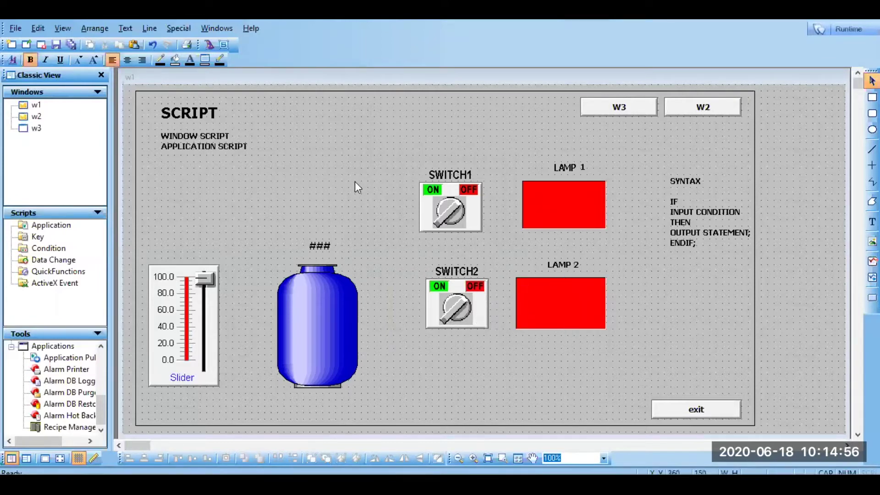
Step: Append IF sw2==1 THEN L2=1; ELSE L2=0; ENDIF; to w1's While Showing script, validate, and run
{"action": "right_click", "coordinate": [355, 182]}
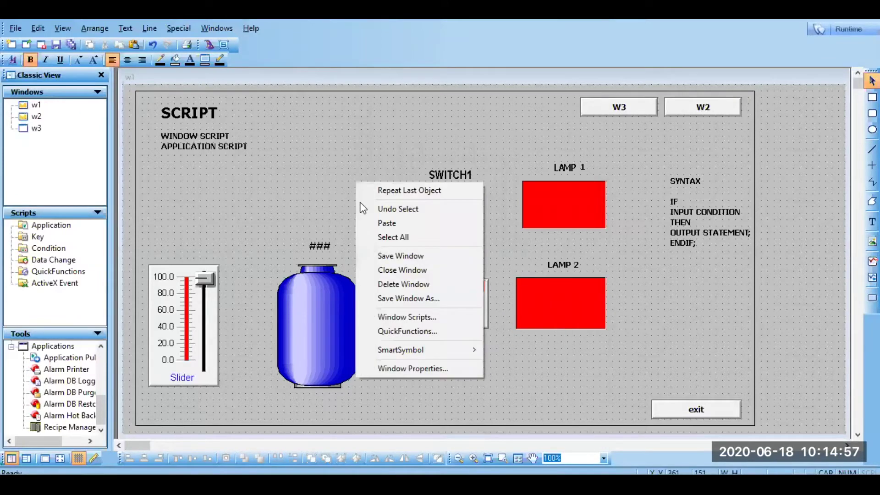
{"action": "left_click", "coordinate": [408, 319]}
{"action": "left_click", "coordinate": [403, 167]}
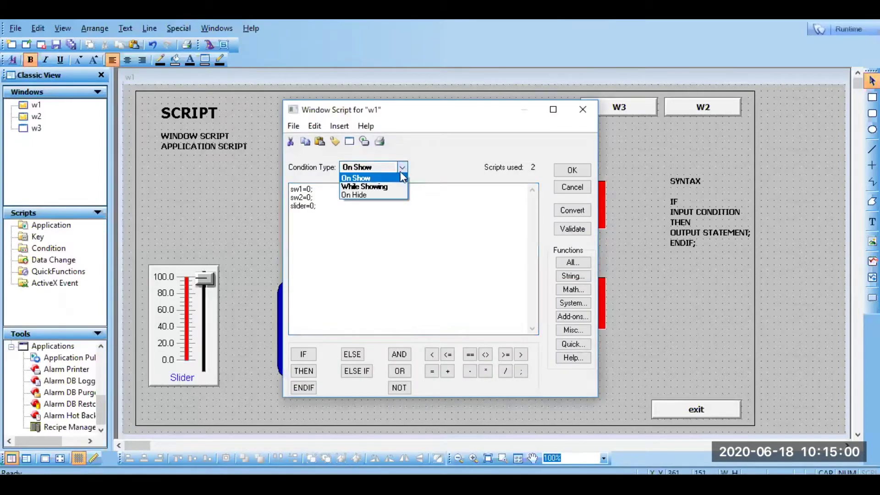
{"action": "left_click", "coordinate": [394, 187]}
{"action": "left_click", "coordinate": [321, 263]}
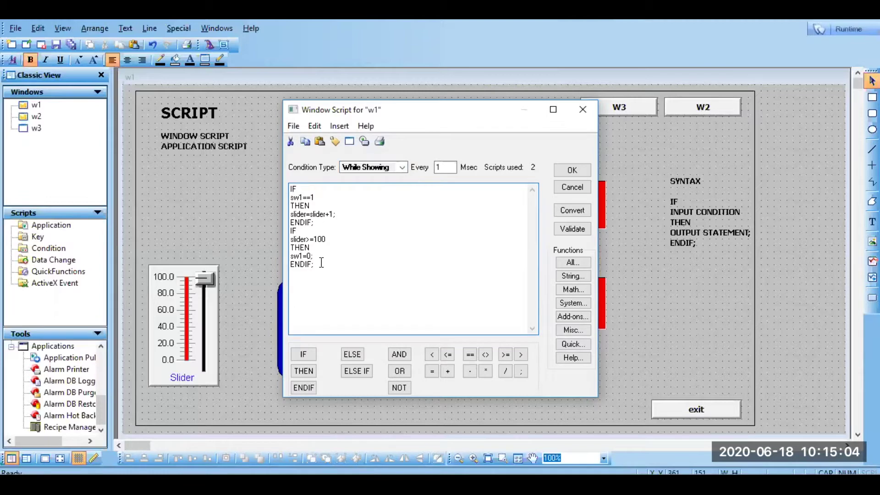
{"action": "type", "text": "IF sw2==1 THEN L2=1; ELSE L2=0; ENDIF;"}
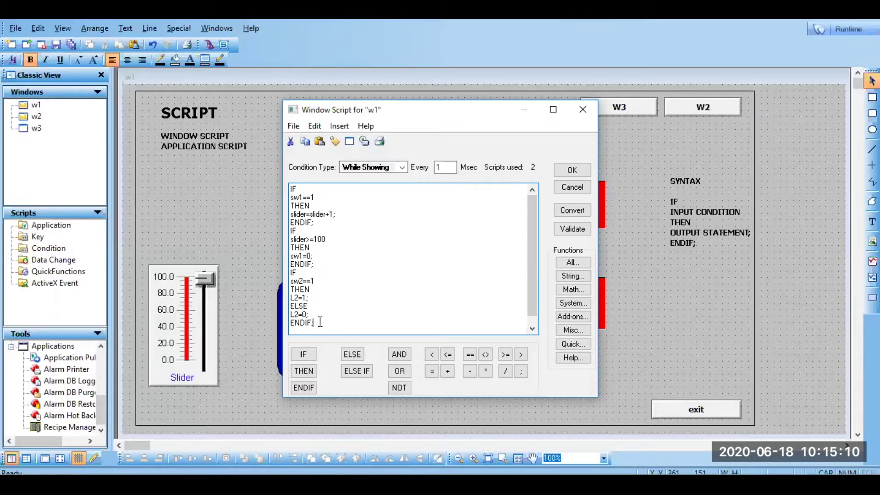
{"action": "left_click", "coordinate": [568, 231]}
{"action": "left_click", "coordinate": [573, 171]}
{"action": "left_click", "coordinate": [861, 28]}
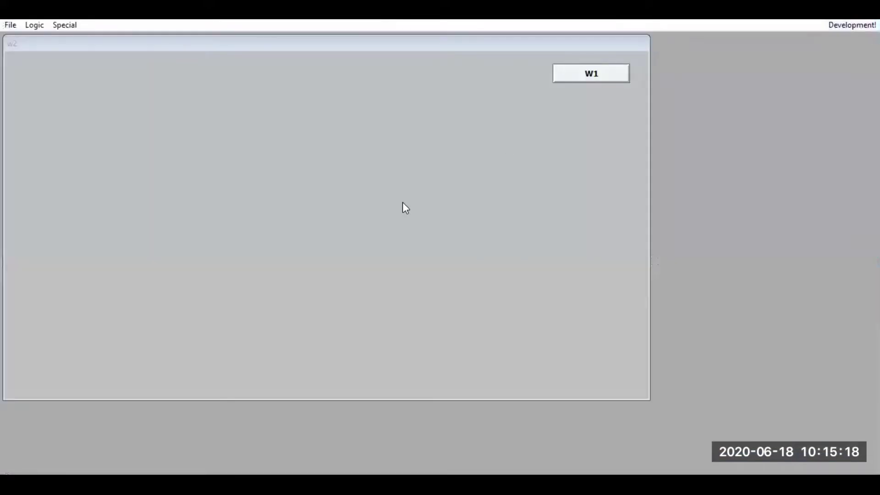
Step: On w1, switch SWITCH2 on then off to see LAMP 2 go green then red, then return to WindowMaker
{"action": "left_click", "coordinate": [587, 75]}
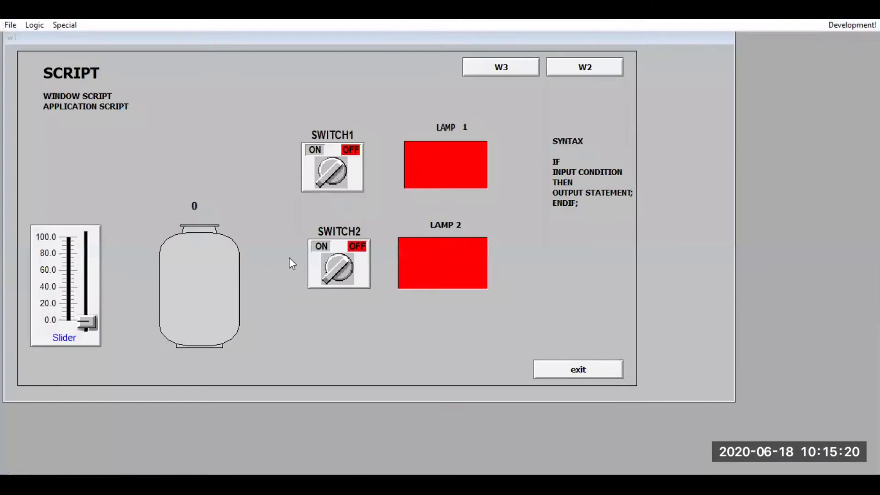
{"action": "left_click", "coordinate": [344, 281]}
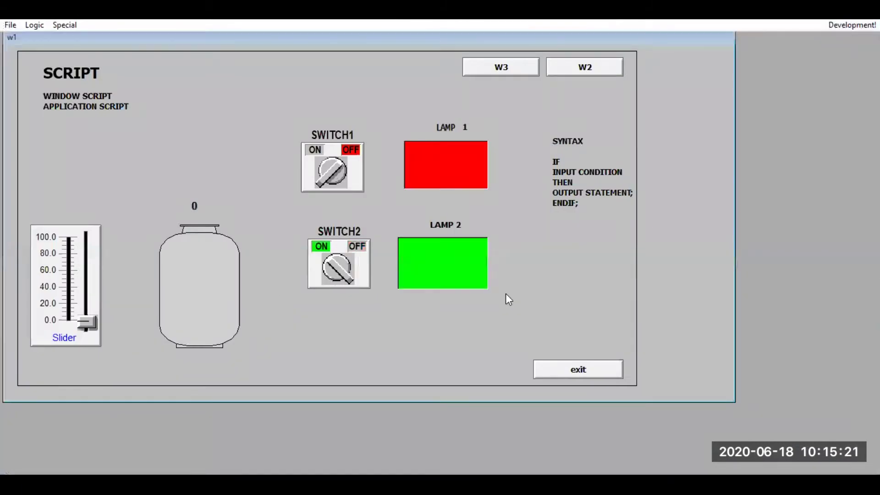
{"action": "left_click", "coordinate": [344, 270]}
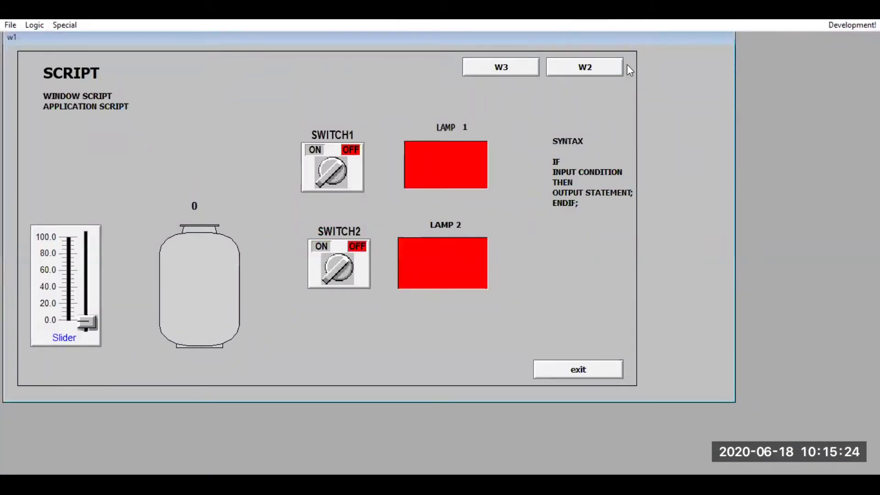
{"action": "left_click", "coordinate": [862, 25]}
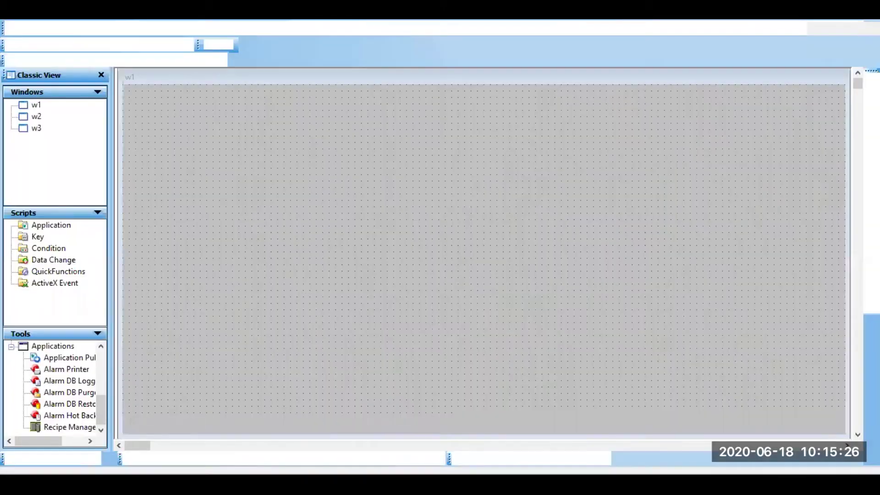
Step: Cut SWITCH2 and LAMP 2 out of window w1
{"action": "left_click", "coordinate": [433, 307]}
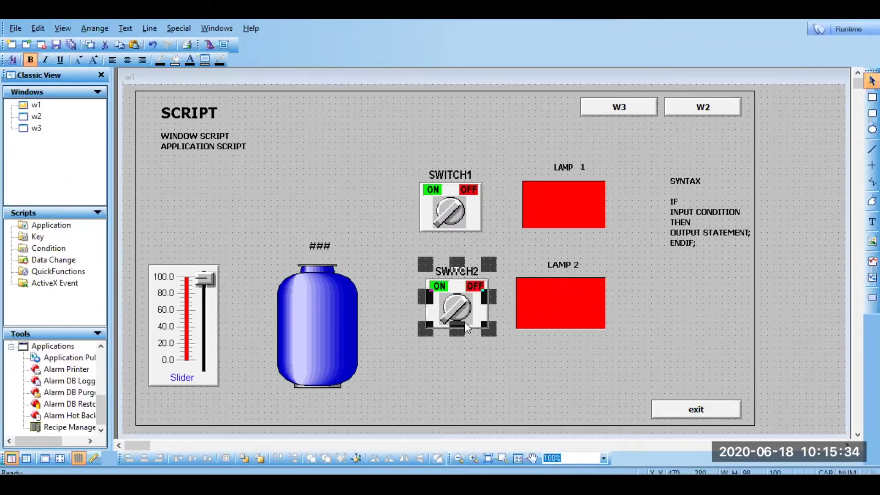
{"action": "left_click_drag", "start_coordinate": [457, 360], "coordinate": [634, 351]}
{"action": "right_click", "coordinate": [571, 318]}
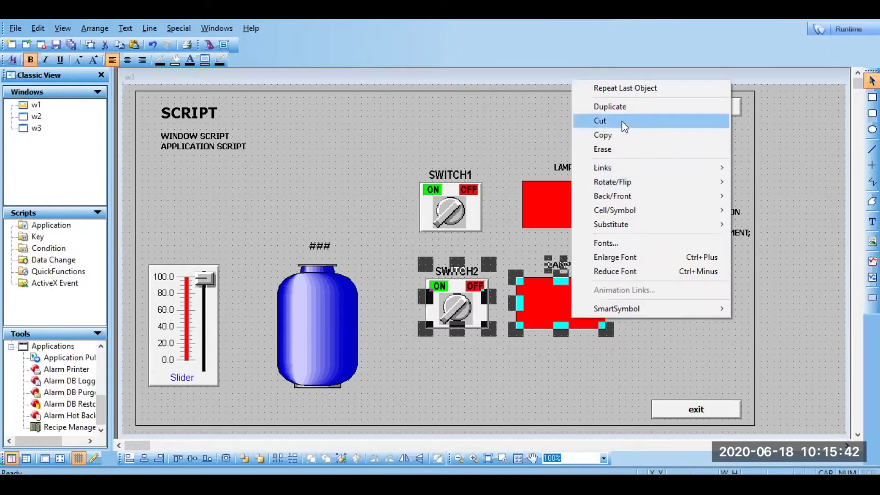
{"action": "left_click", "coordinate": [618, 123]}
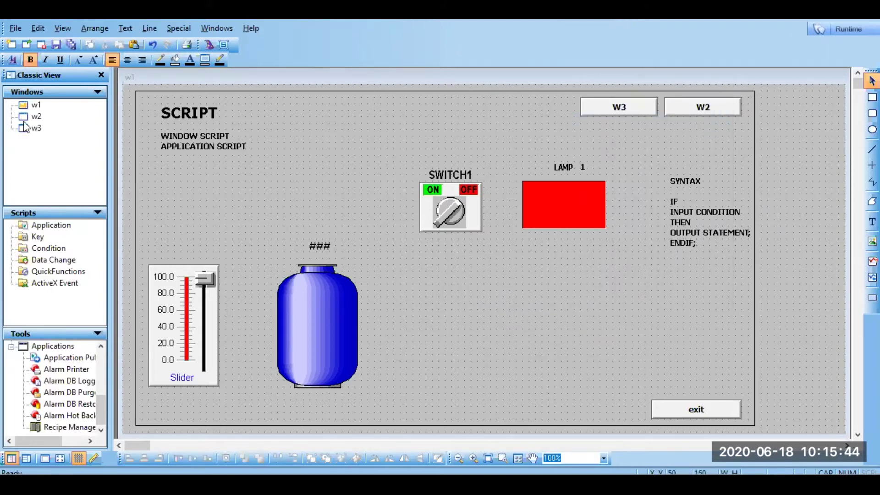
Step: Paste SWITCH2 and LAMP 2 into window w2, then reopen w1
{"action": "double_click", "coordinate": [36, 116]}
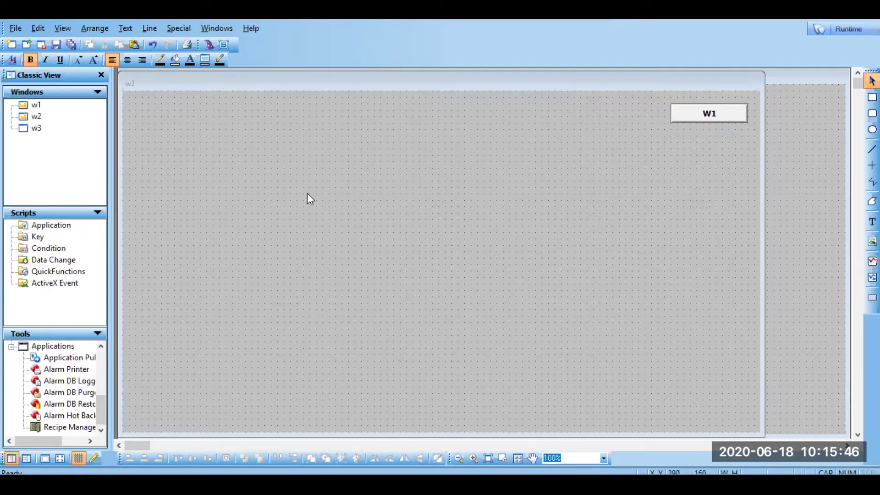
{"action": "key", "text": "ctrl+v"}
{"action": "left_click", "coordinate": [270, 181]}
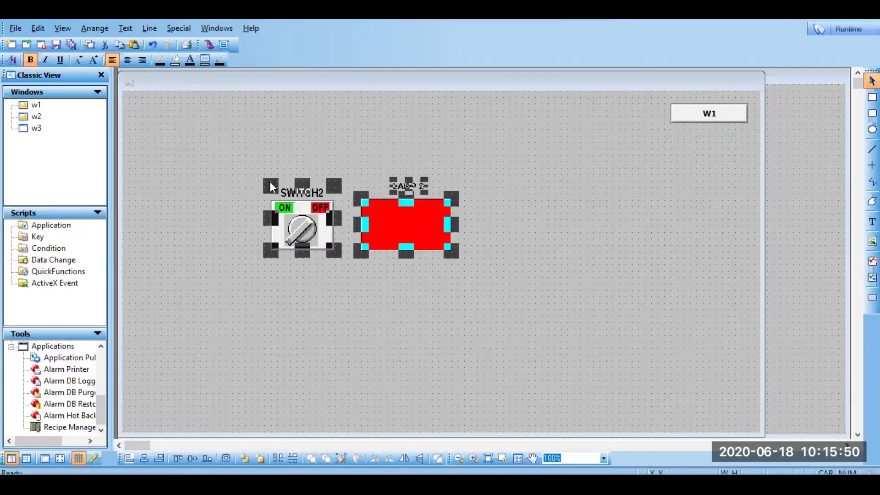
{"action": "left_click", "coordinate": [345, 326]}
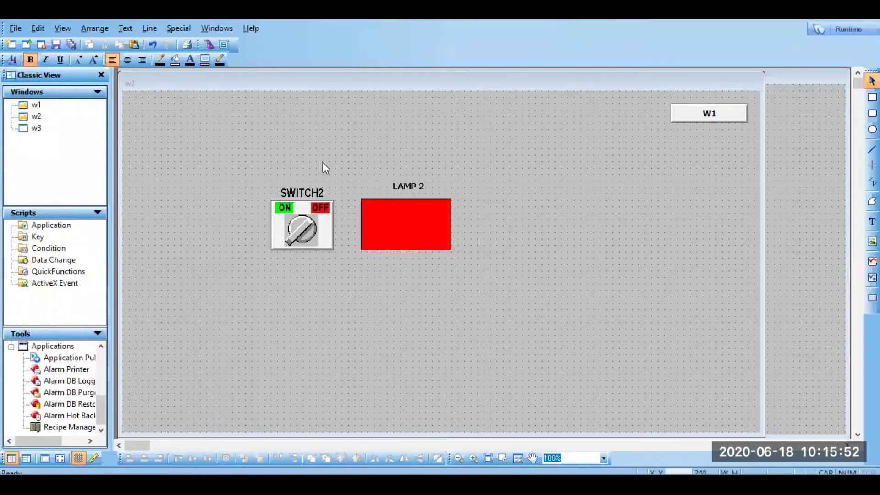
{"action": "double_click", "coordinate": [29, 105]}
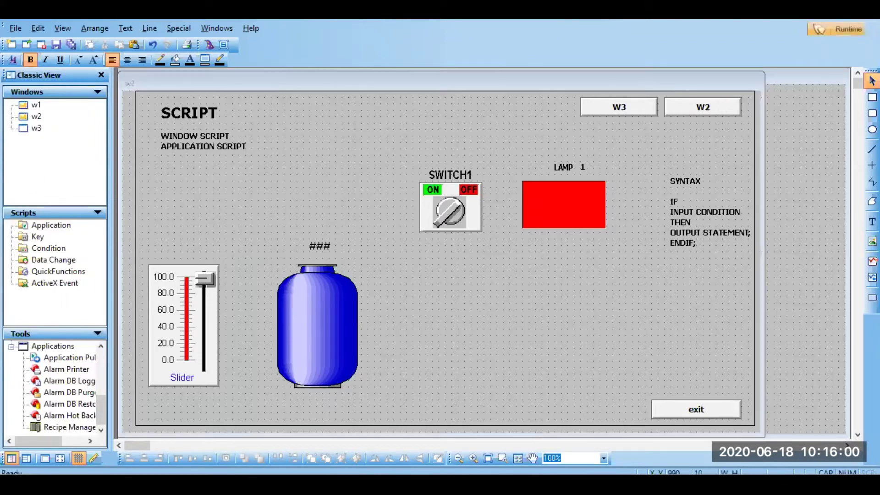
Step: In runtime, toggle SWITCH2 repeatedly on w2 and see LAMP 2 stay red, then go to w1
{"action": "left_click", "coordinate": [852, 29]}
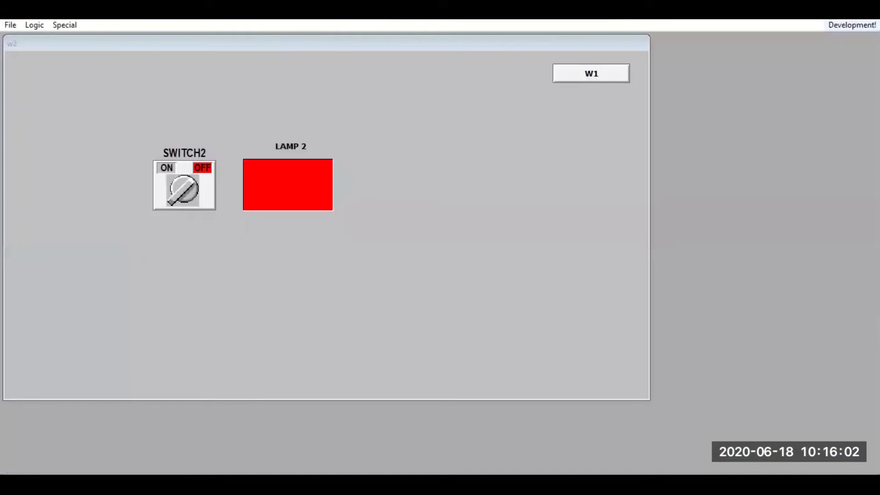
{"action": "left_click", "coordinate": [184, 190]}
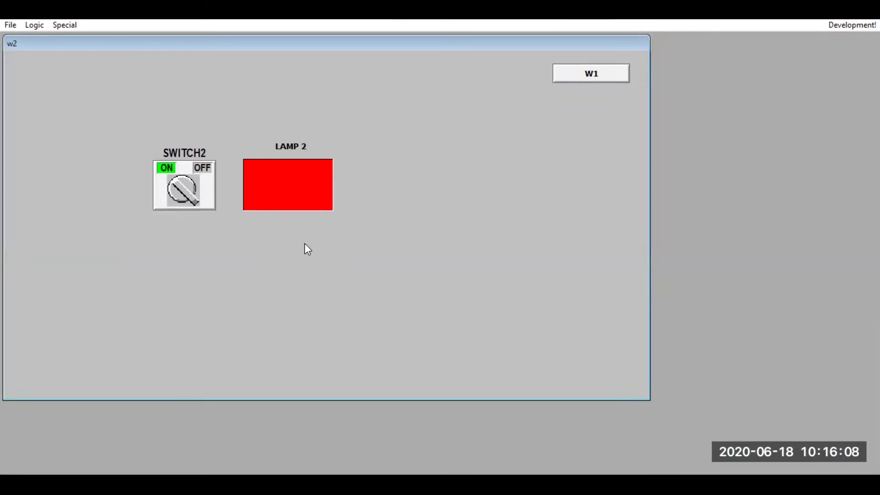
{"action": "left_click", "coordinate": [178, 187]}
{"action": "left_click", "coordinate": [178, 187]}
{"action": "left_click", "coordinate": [178, 187]}
{"action": "left_click", "coordinate": [178, 188]}
{"action": "left_click", "coordinate": [178, 187]}
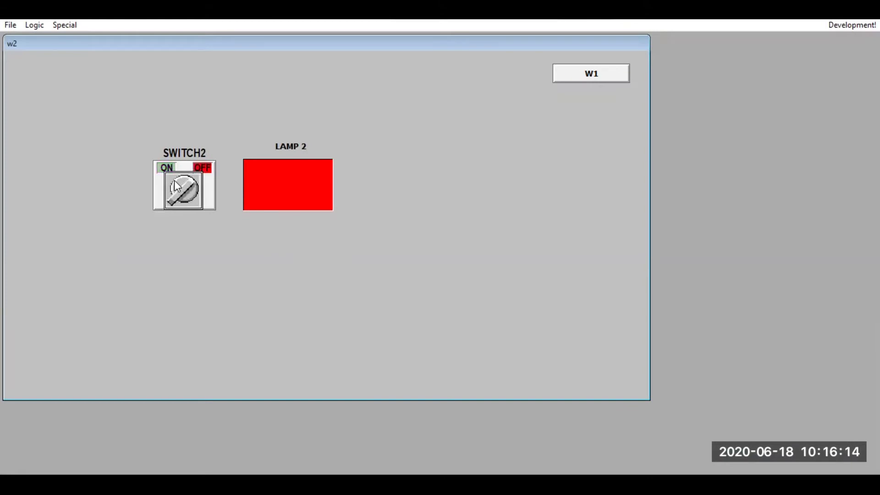
{"action": "left_click", "coordinate": [176, 185]}
{"action": "left_click", "coordinate": [599, 73]}
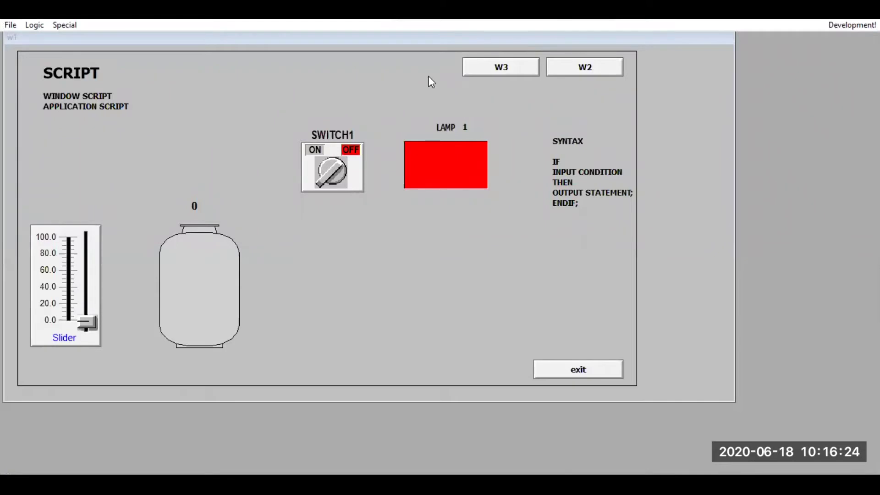
Step: Retest SWITCH2 on w2 once more, go back to w1, and return to development
{"action": "left_click", "coordinate": [397, 287]}
{"action": "left_click", "coordinate": [594, 70]}
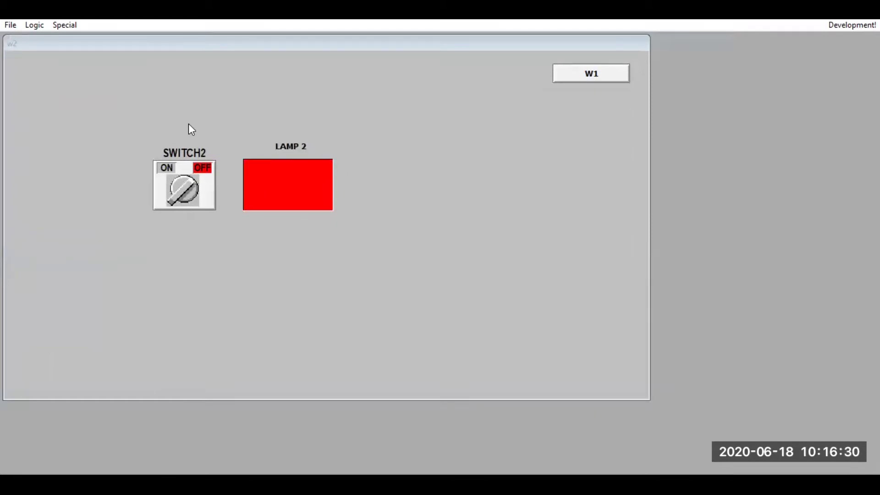
{"action": "left_click", "coordinate": [182, 202]}
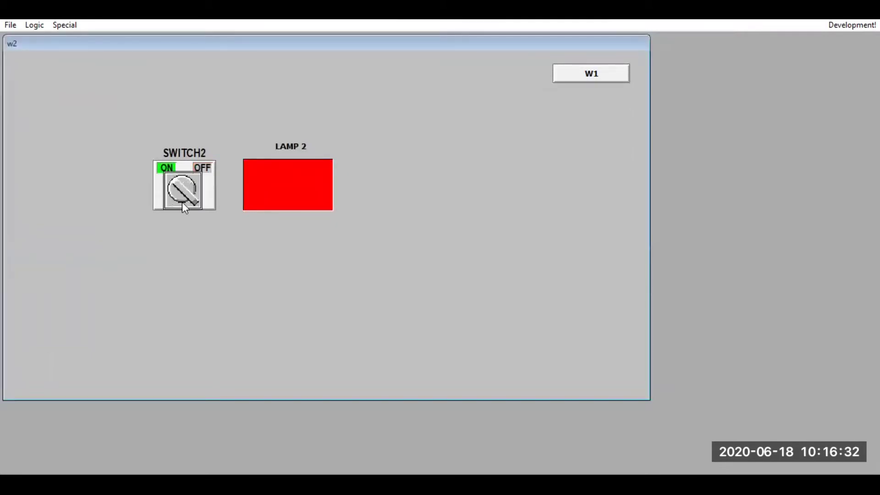
{"action": "left_click", "coordinate": [586, 74]}
{"action": "left_click", "coordinate": [851, 25]}
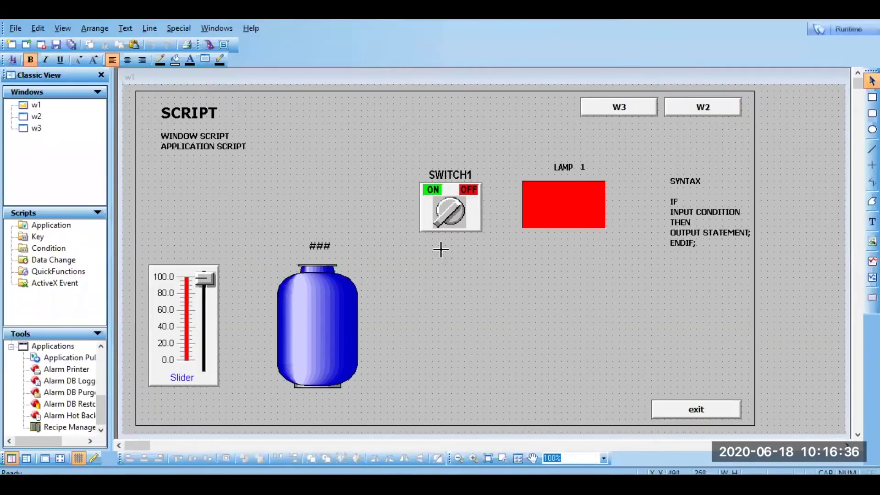
Step: Cut the sw2 IF…ENDIF block out of w1's While Showing script and save the script
{"action": "right_click", "coordinate": [441, 249]}
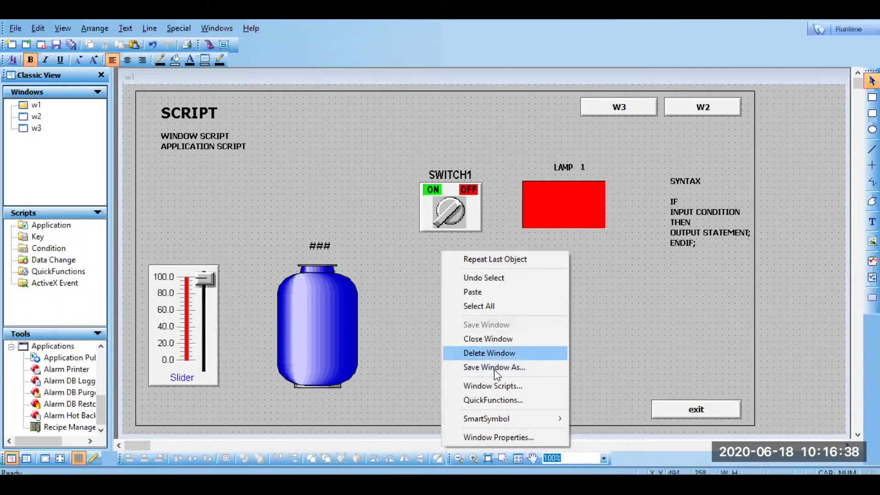
{"action": "left_click", "coordinate": [493, 386]}
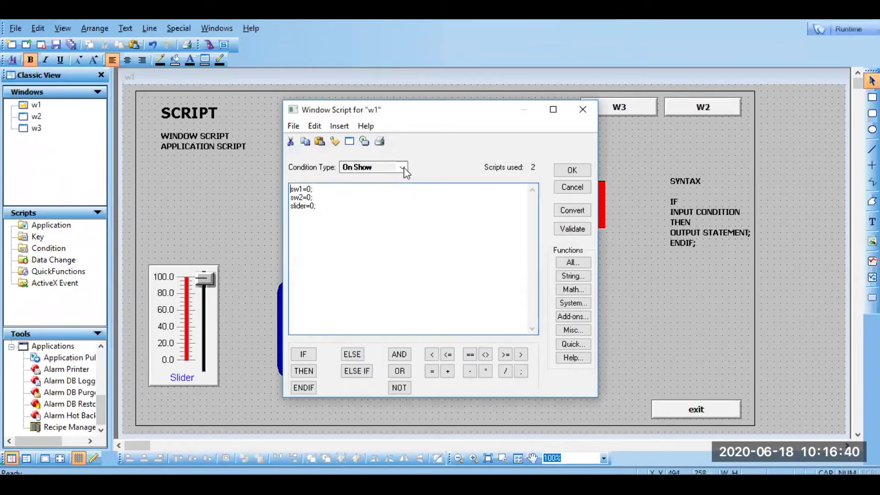
{"action": "left_click", "coordinate": [403, 168]}
{"action": "left_click", "coordinate": [389, 185]}
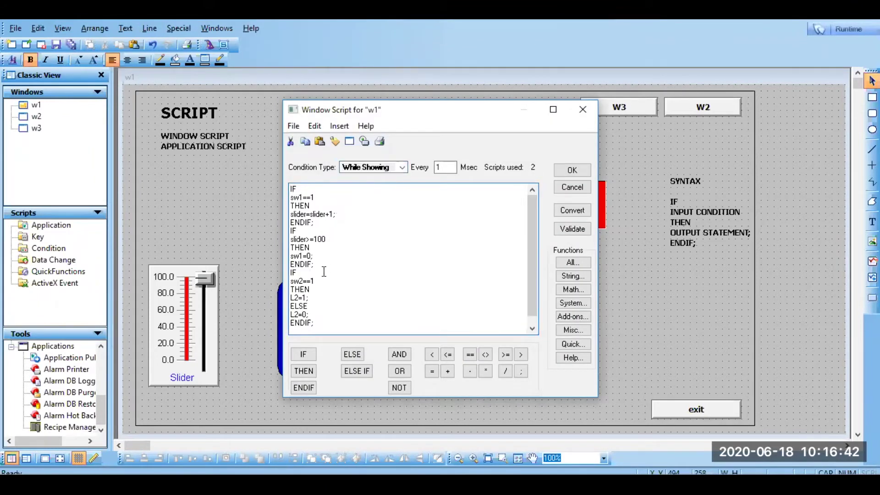
{"action": "left_click", "coordinate": [293, 272]}
{"action": "left_click_drag", "start_coordinate": [295, 281], "coordinate": [319, 324]}
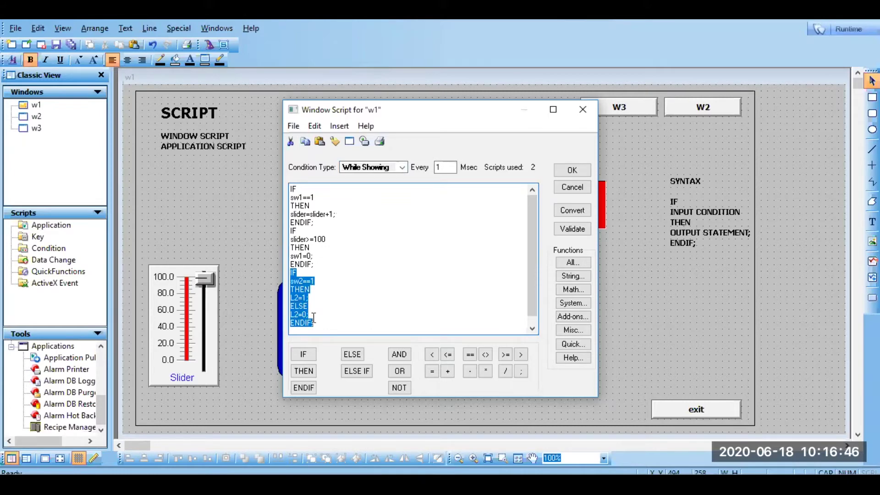
{"action": "right_click", "coordinate": [300, 305]}
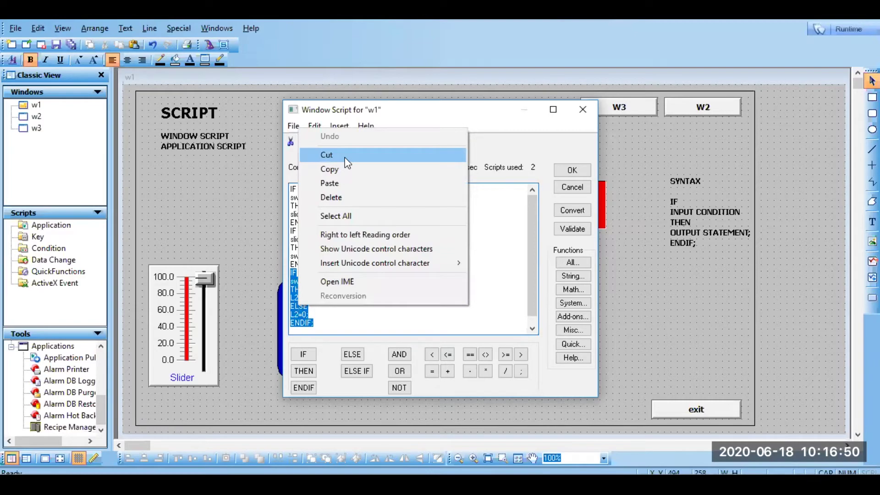
{"action": "left_click", "coordinate": [347, 163]}
{"action": "left_click", "coordinate": [578, 170]}
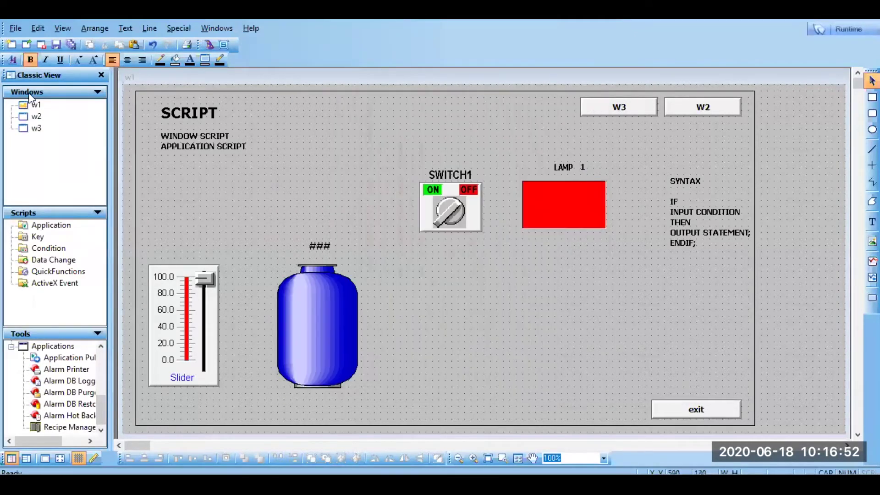
Step: Paste the sw2/L2 IF block into w2's While Showing script with a 1 ms interval
{"action": "double_click", "coordinate": [36, 116]}
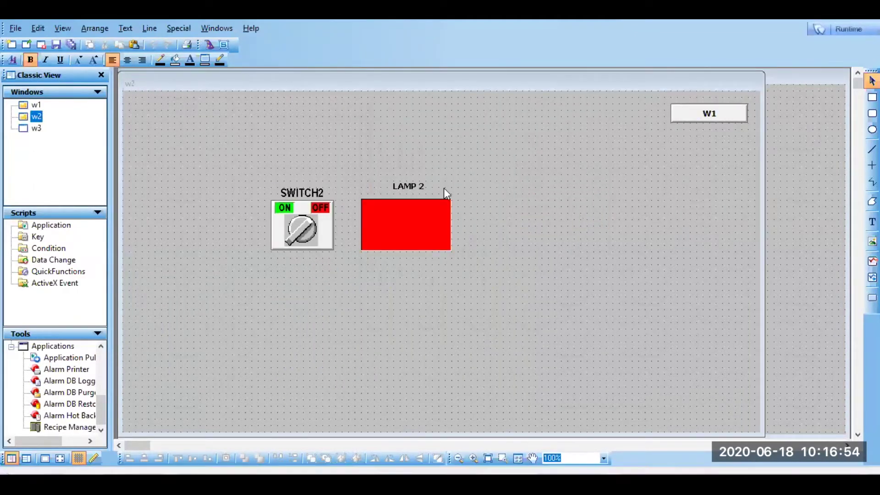
{"action": "left_click", "coordinate": [521, 177]}
{"action": "right_click", "coordinate": [521, 177]}
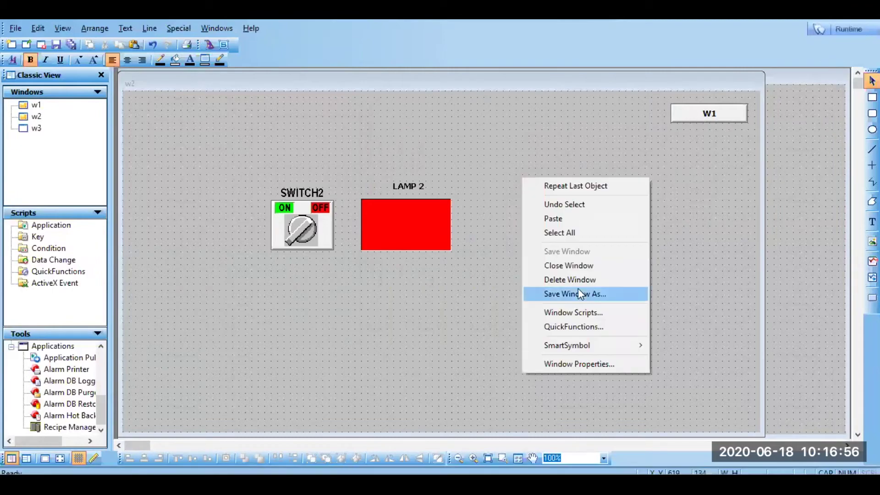
{"action": "left_click", "coordinate": [582, 313]}
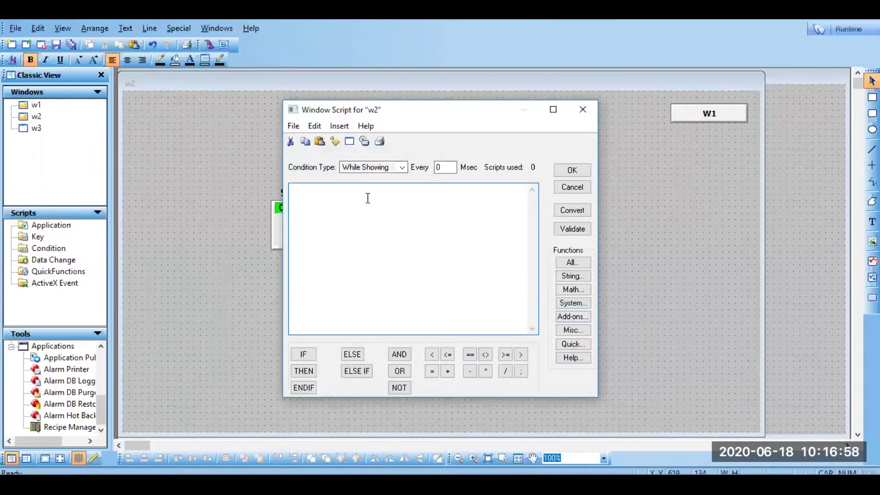
{"action": "key", "text": "ctrl+v"}
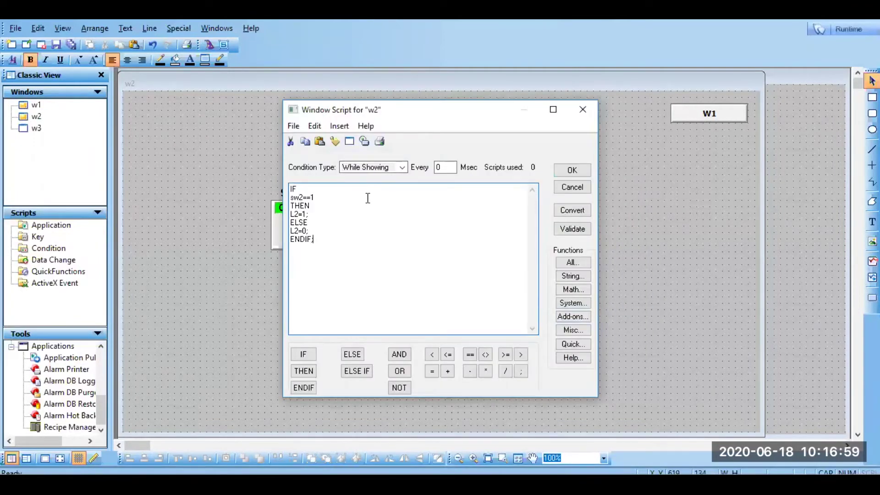
{"action": "left_click", "coordinate": [402, 167]}
{"action": "left_click", "coordinate": [386, 179]}
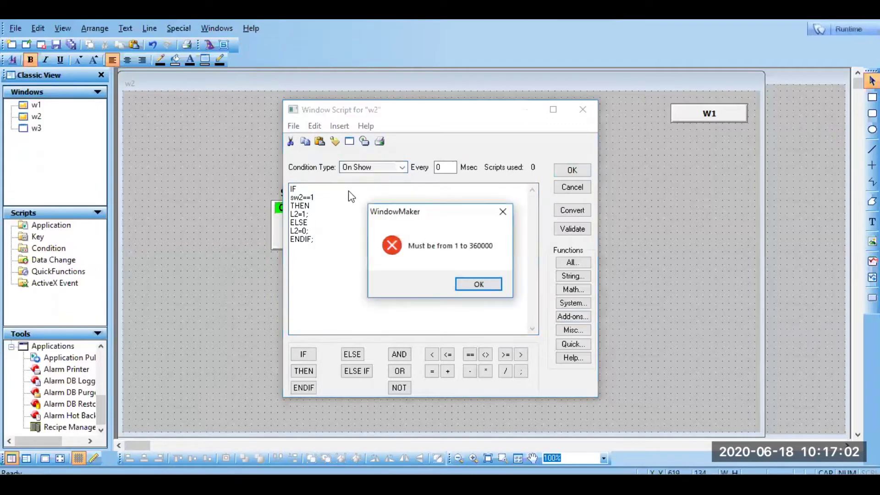
{"action": "left_click", "coordinate": [485, 282]}
{"action": "type", "text": "1"}
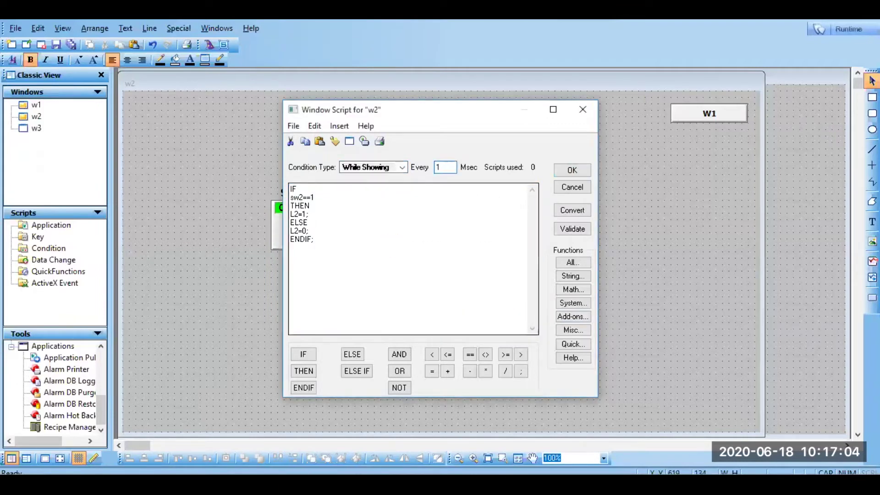
Step: Add sw2=0; as w2's On Show script, validate, and save the window scripts
{"action": "left_click", "coordinate": [396, 168]}
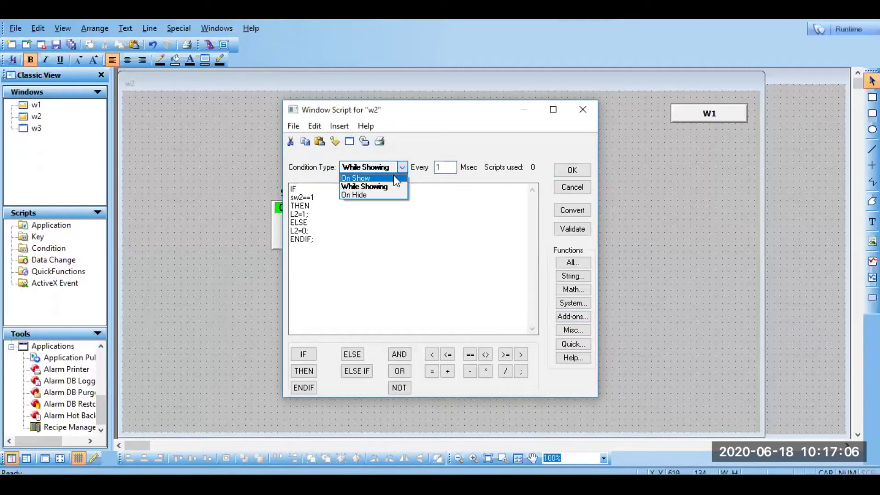
{"action": "left_click", "coordinate": [396, 178]}
{"action": "left_click", "coordinate": [317, 187]}
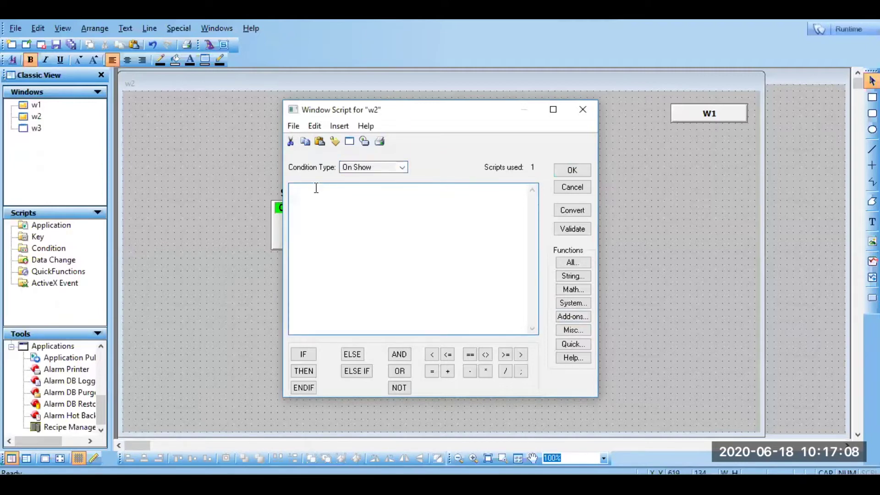
{"action": "type", "text": "show"}
{"action": "key", "text": "BackSpace"}
{"action": "key", "text": "BackSpace"}
{"action": "key", "text": "BackSpace"}
{"action": "key", "text": "BackSpace"}
{"action": "type", "text": "s"}
{"action": "left_click", "coordinate": [572, 229]}
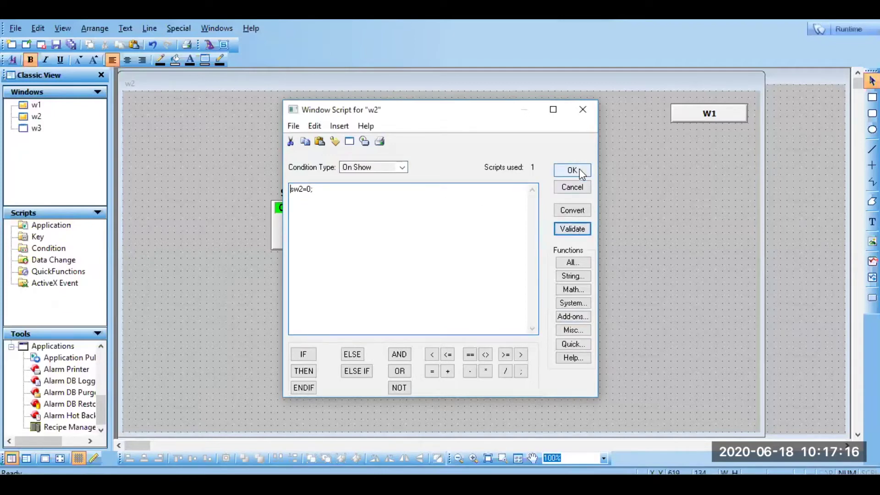
{"action": "left_click", "coordinate": [579, 170]}
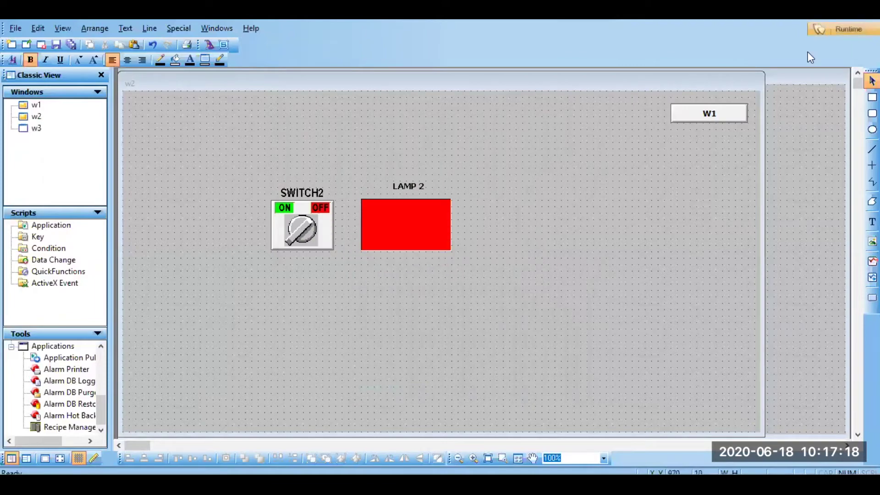
Step: Run the application, switch SWITCH2 on then off to see LAMP 2 go green then red, then return
{"action": "left_click", "coordinate": [834, 29]}
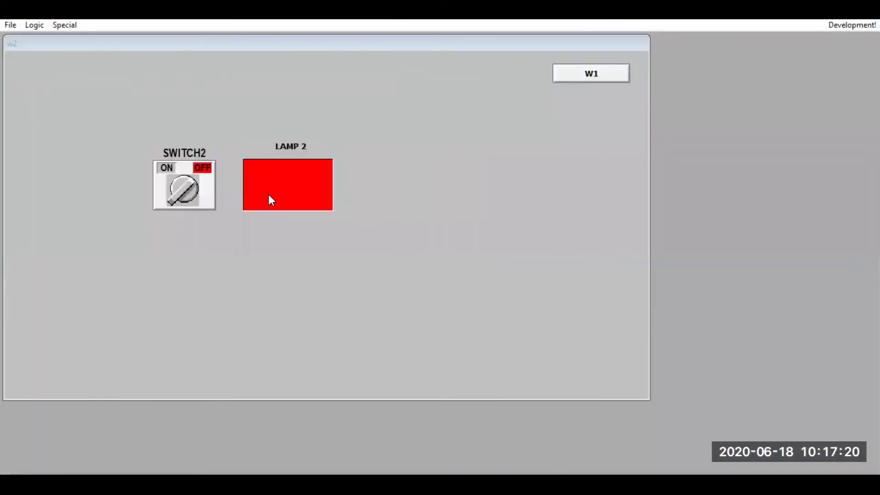
{"action": "left_click", "coordinate": [183, 189]}
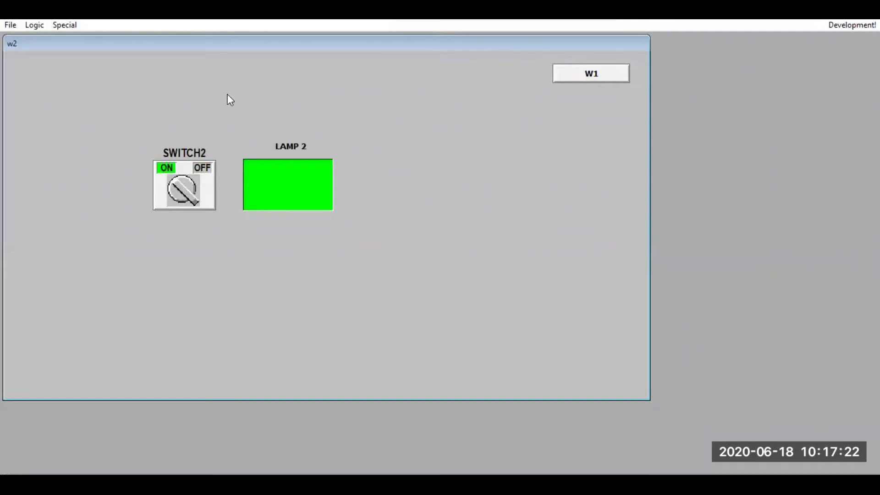
{"action": "left_click", "coordinate": [183, 197]}
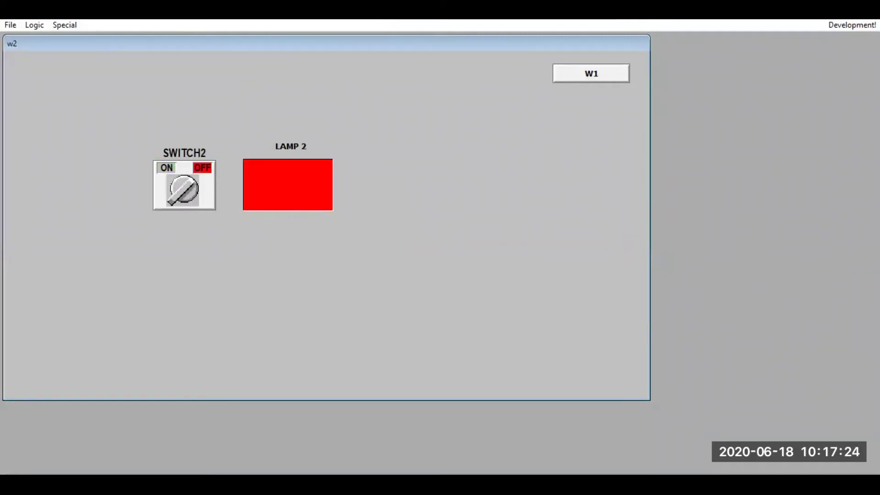
{"action": "left_click", "coordinate": [838, 29]}
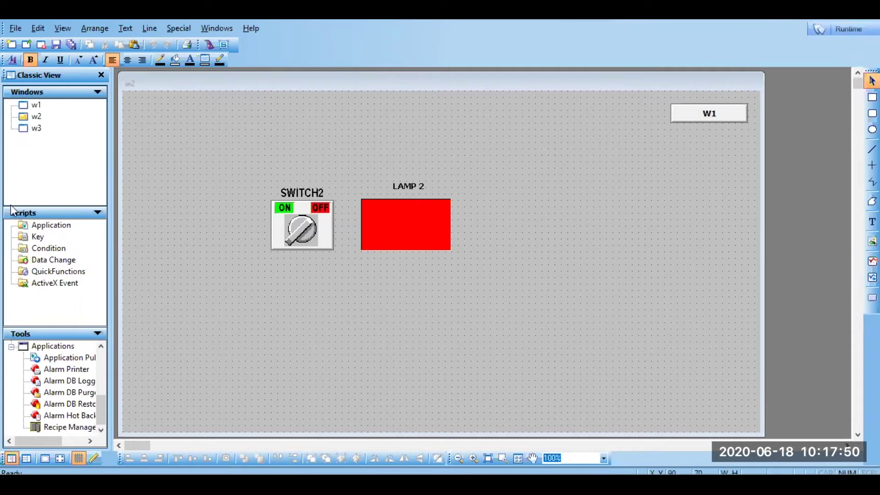
Step: Open the Application script and paste the sw2/L2 IF–ELSE block under While Running
{"action": "left_click", "coordinate": [58, 231]}
{"action": "double_click", "coordinate": [58, 231]}
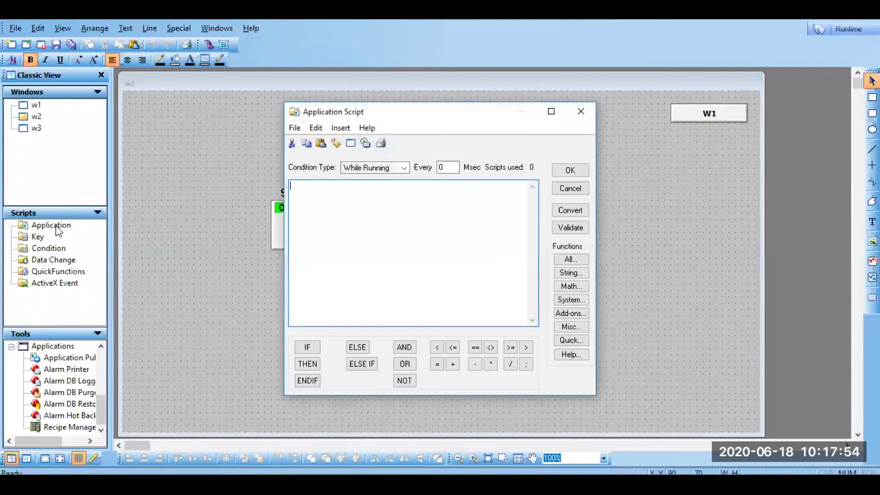
{"action": "key", "text": "ctrl+v"}
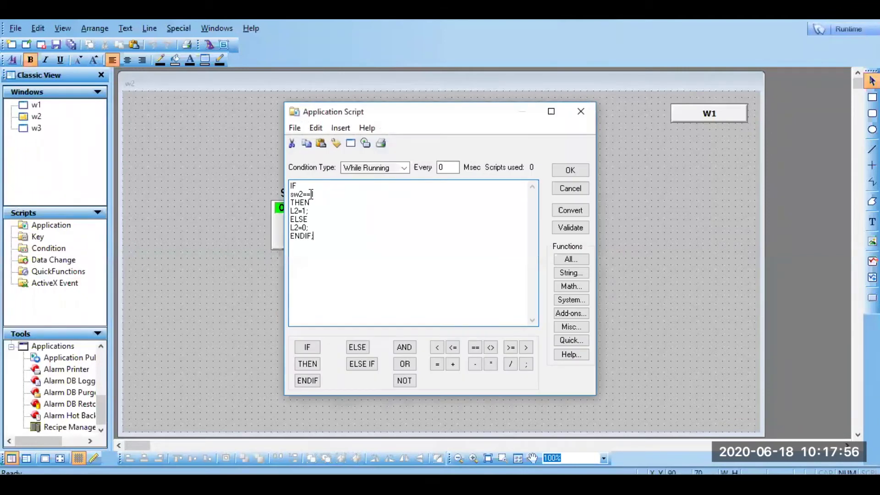